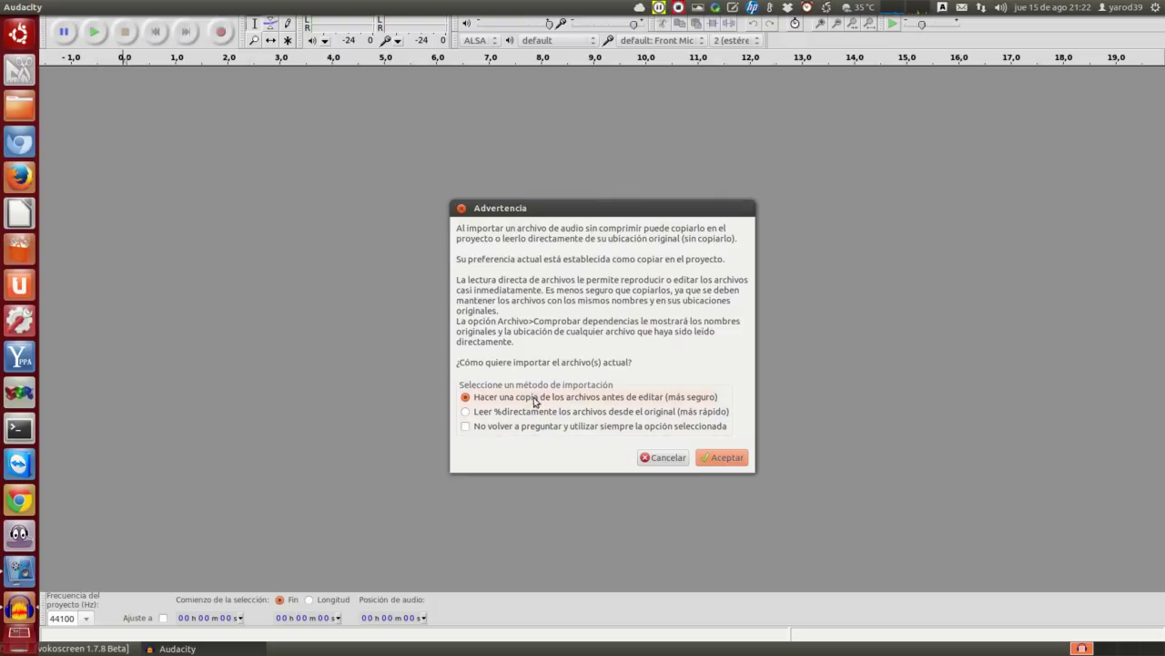
Step: Import the audio file using the option to make a copy of the files before editing (más seguro)
click(539, 412)
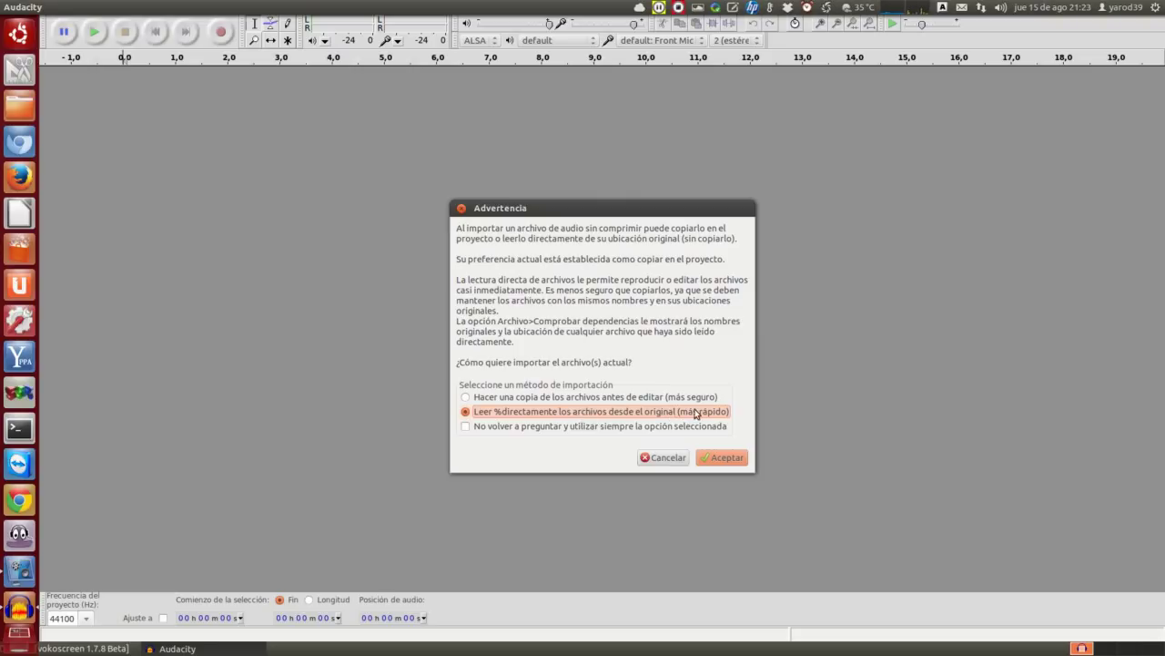
click(617, 399)
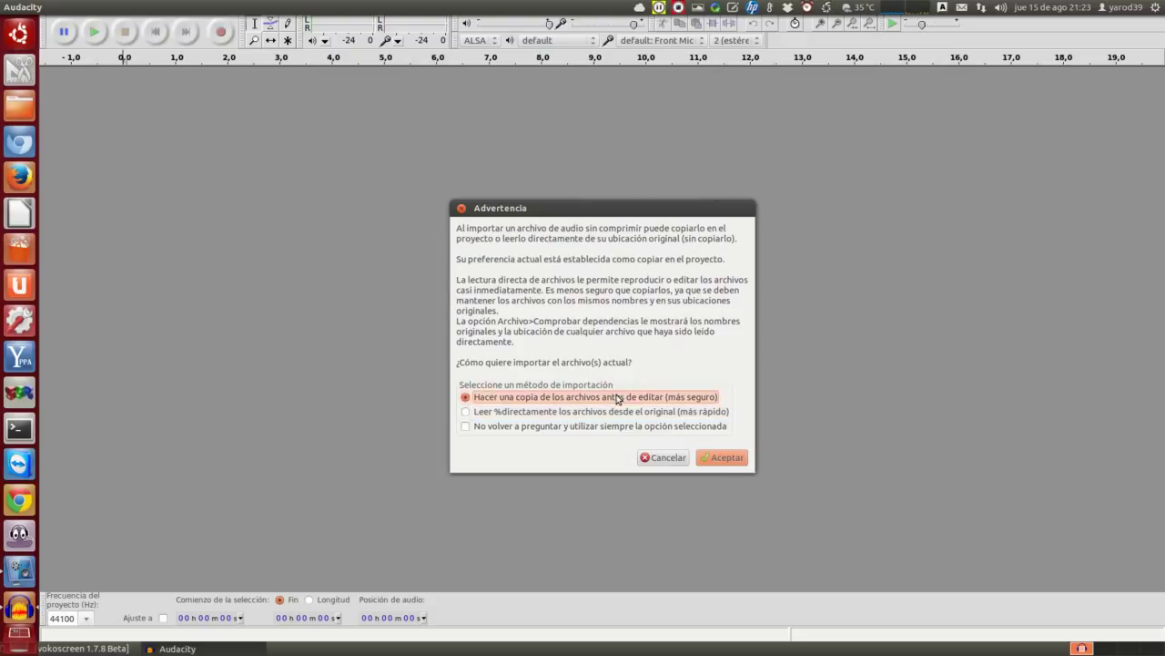
click(724, 458)
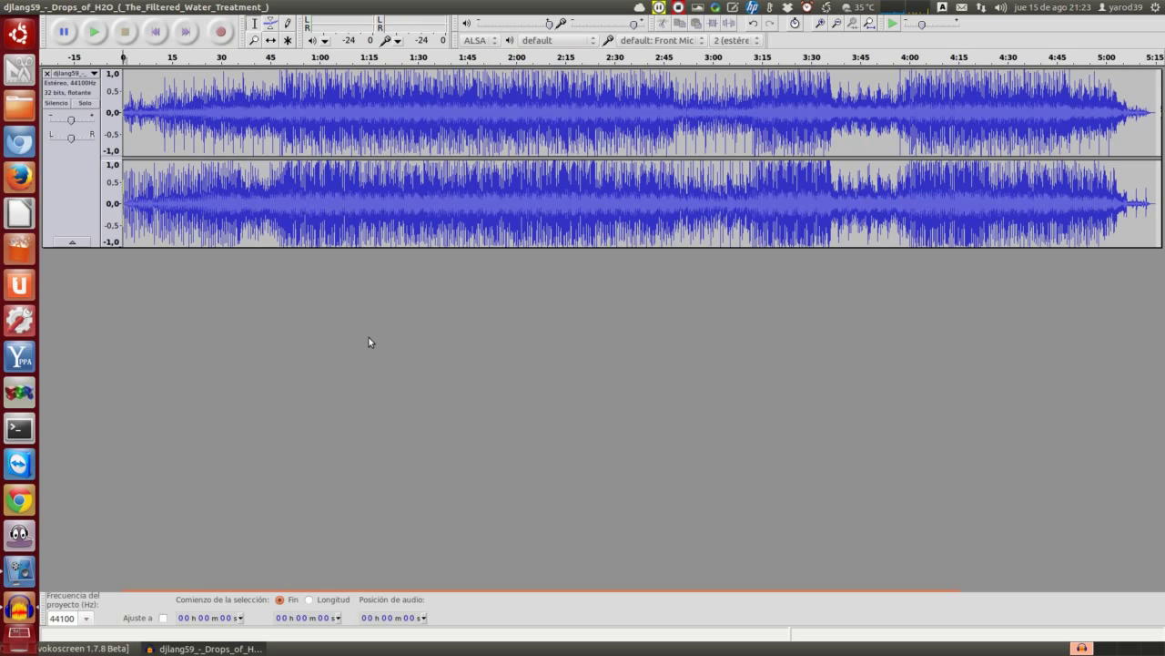
Step: Check the project's dependencies on external audio files and dismiss the report
mouse_move(75, 8)
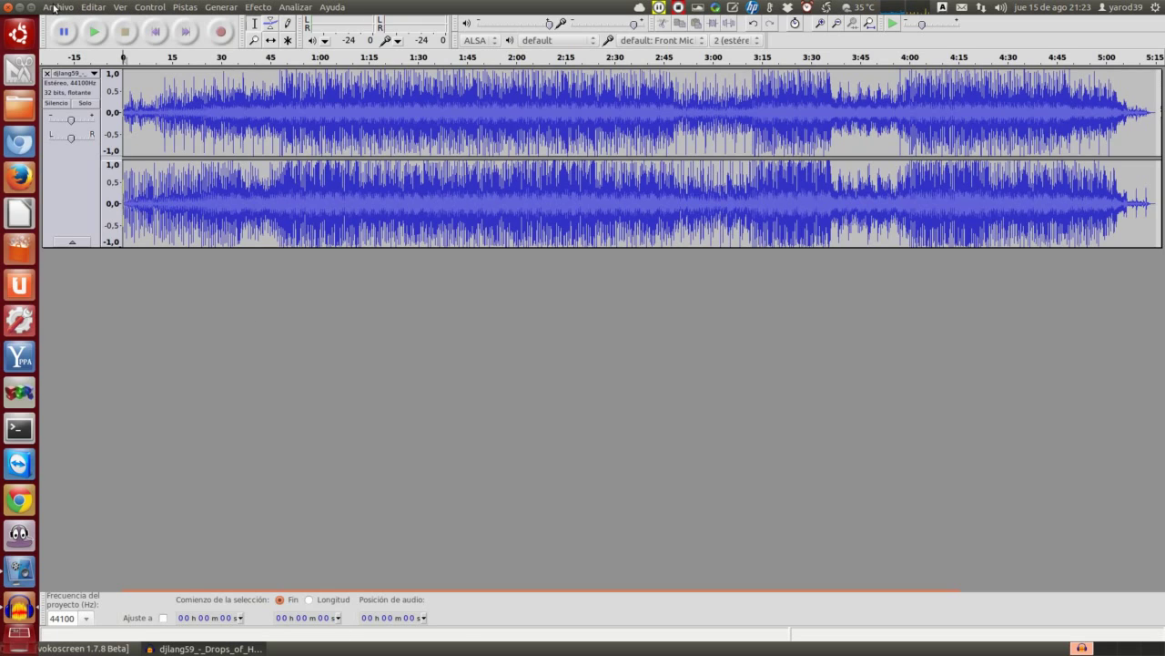
click(54, 8)
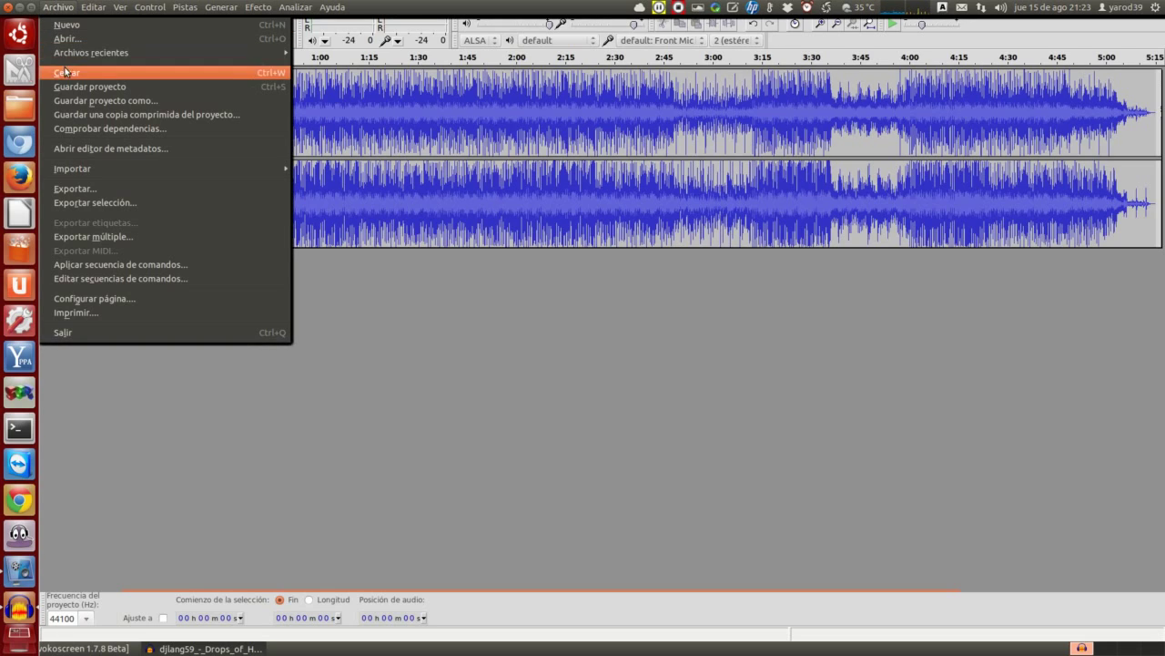
click(77, 128)
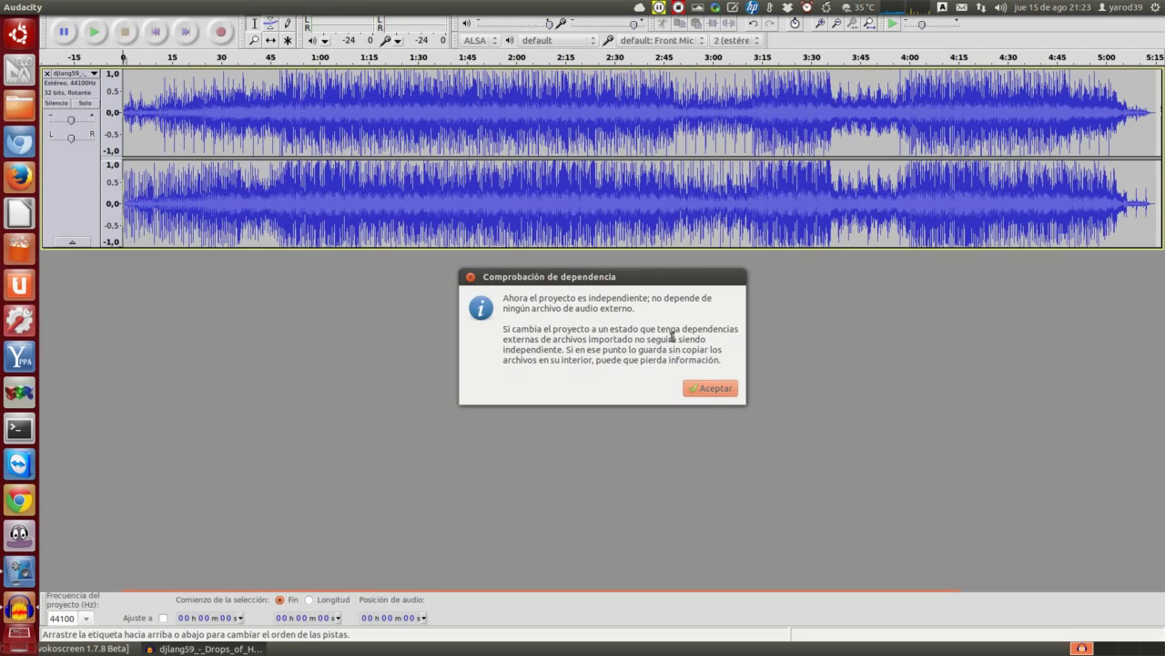
click(707, 389)
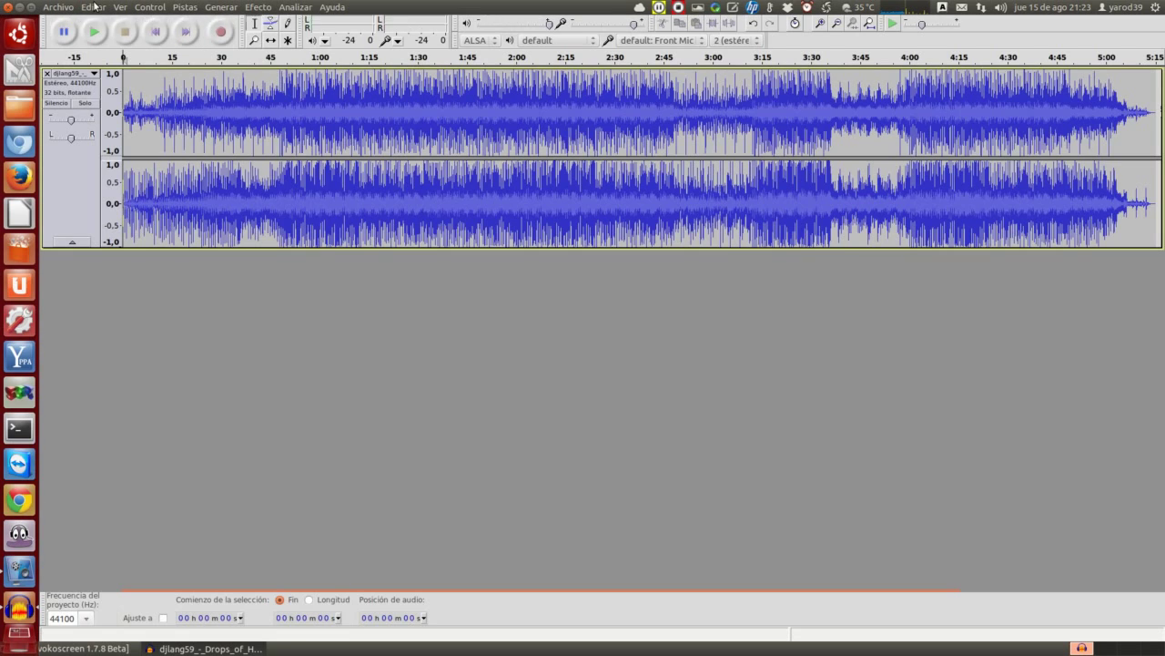
Step: Set the Import/Export preferences to make a copy of uncompressed audio files before editing, and accept them
click(94, 8)
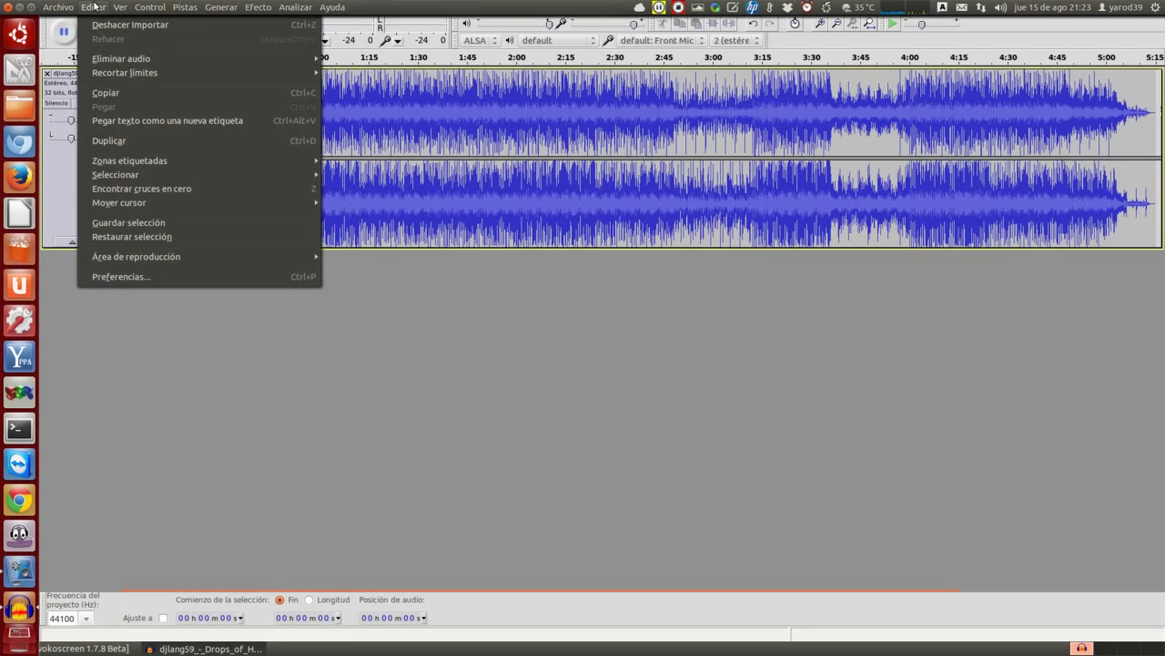
click(121, 275)
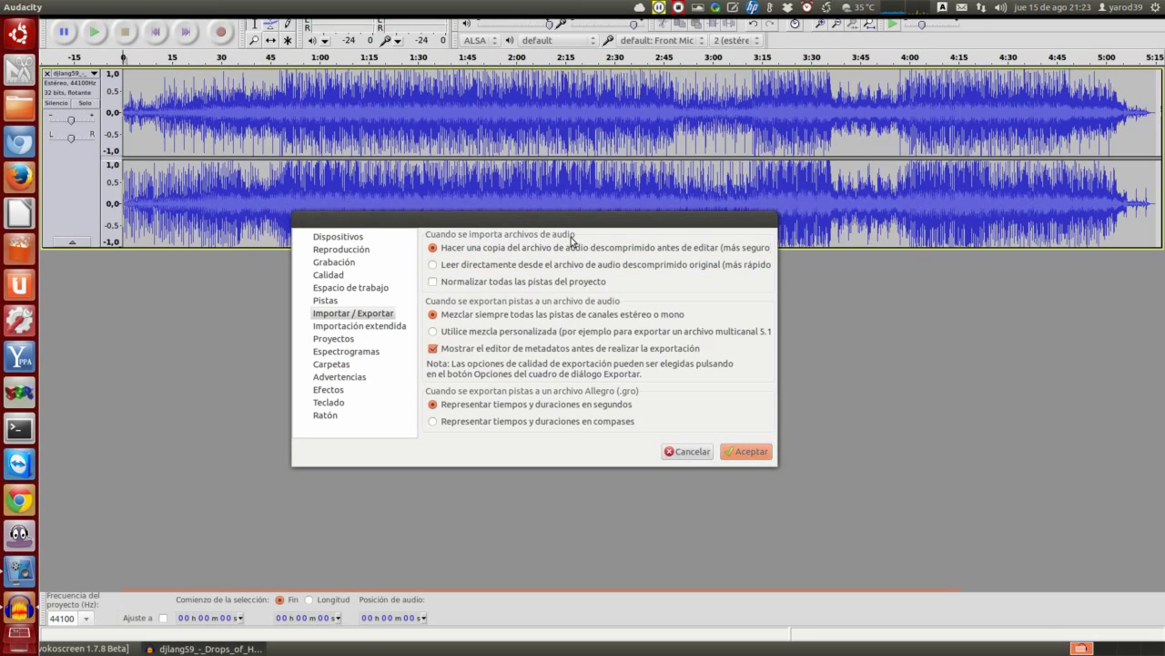
click(475, 269)
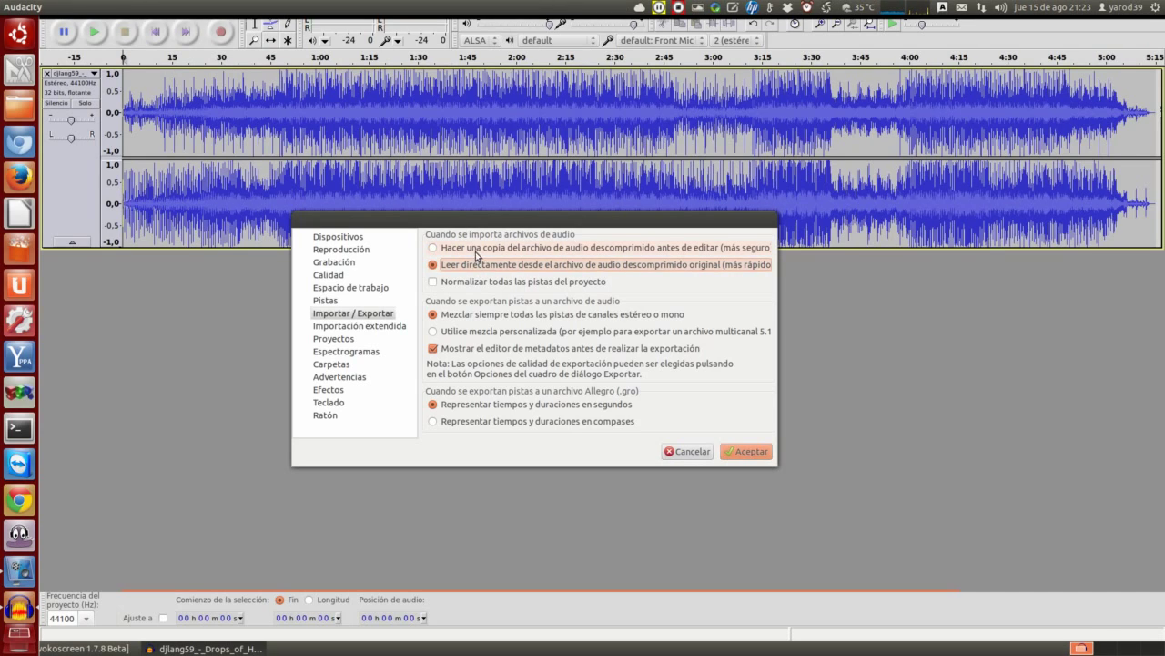
click(477, 248)
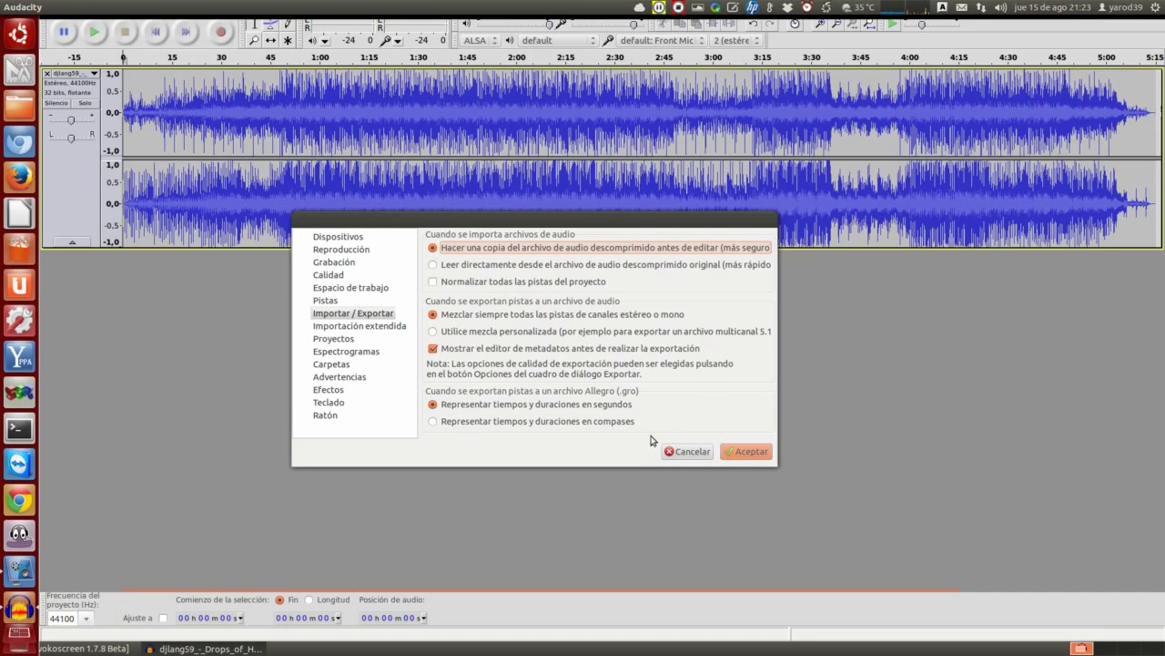
click(748, 453)
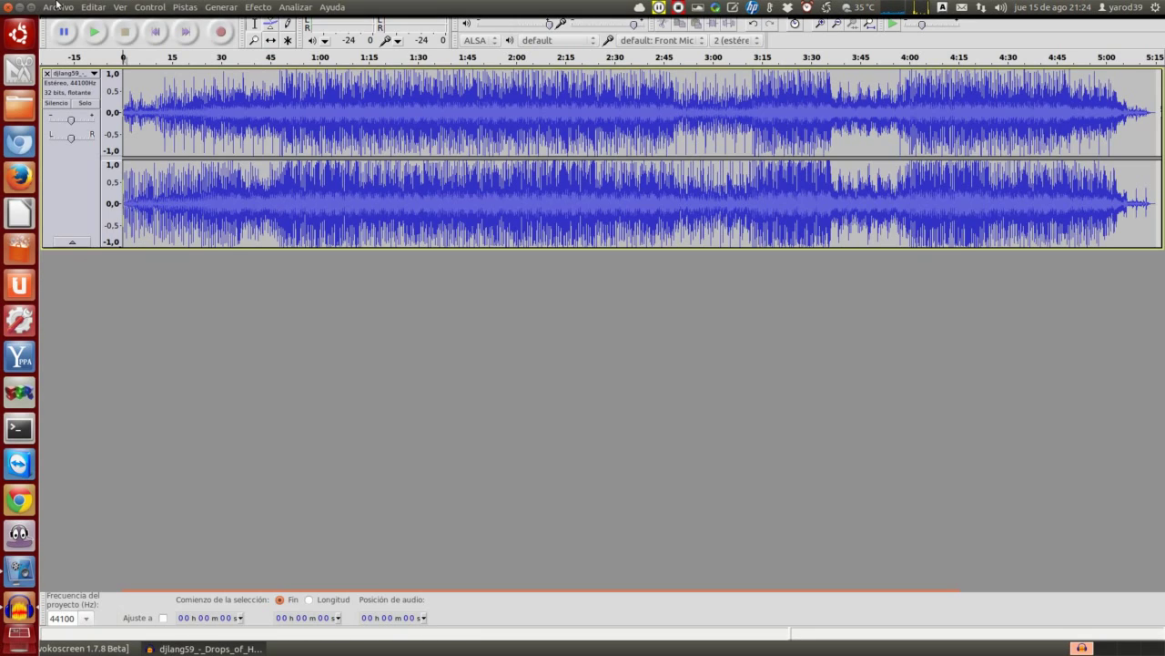
Step: Save the project as djlang59_-_Drops_of_H2O_(_The_Filtered_Water_Treatment_).aup in the Música folder
click(57, 7)
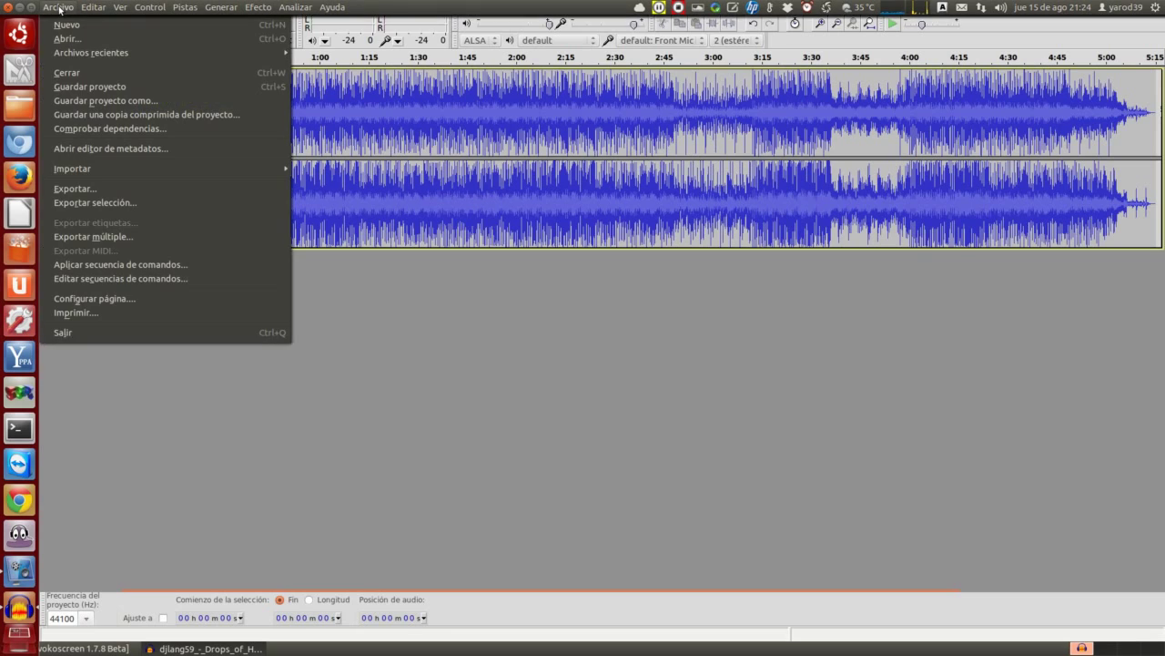
click(69, 86)
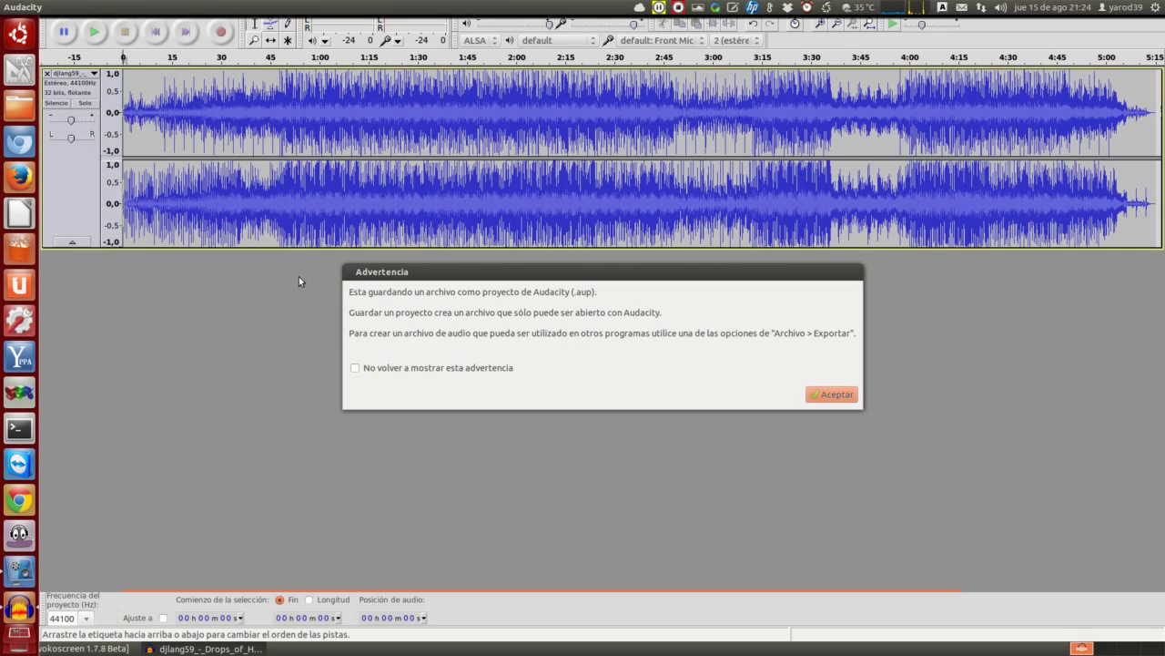
click(823, 397)
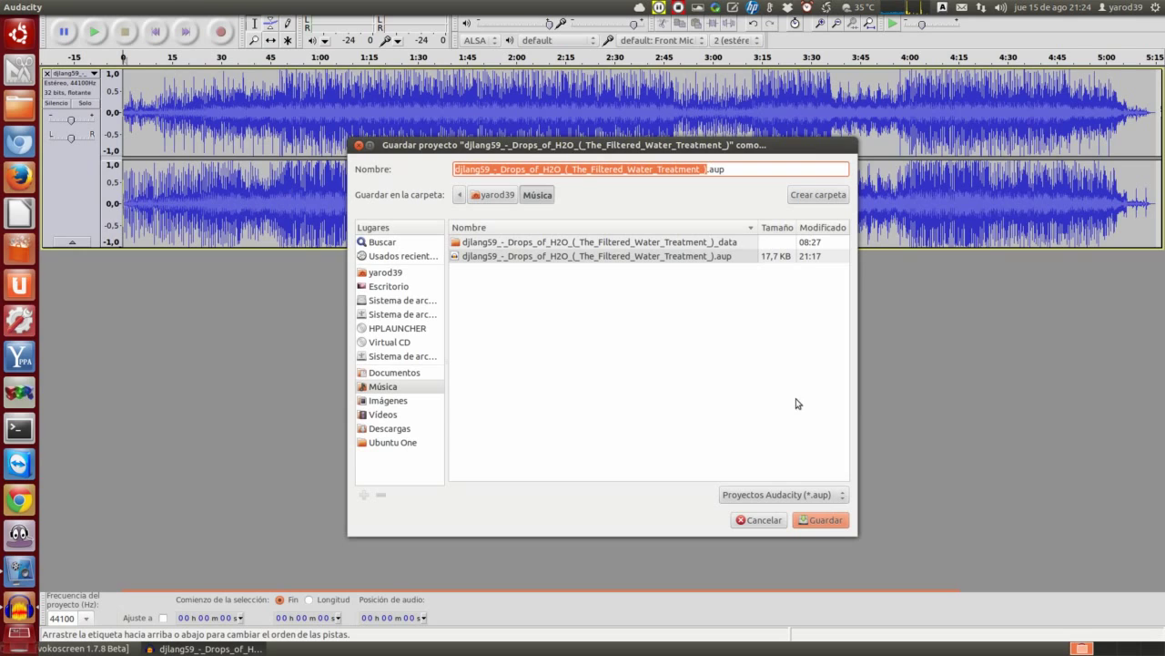
click(826, 520)
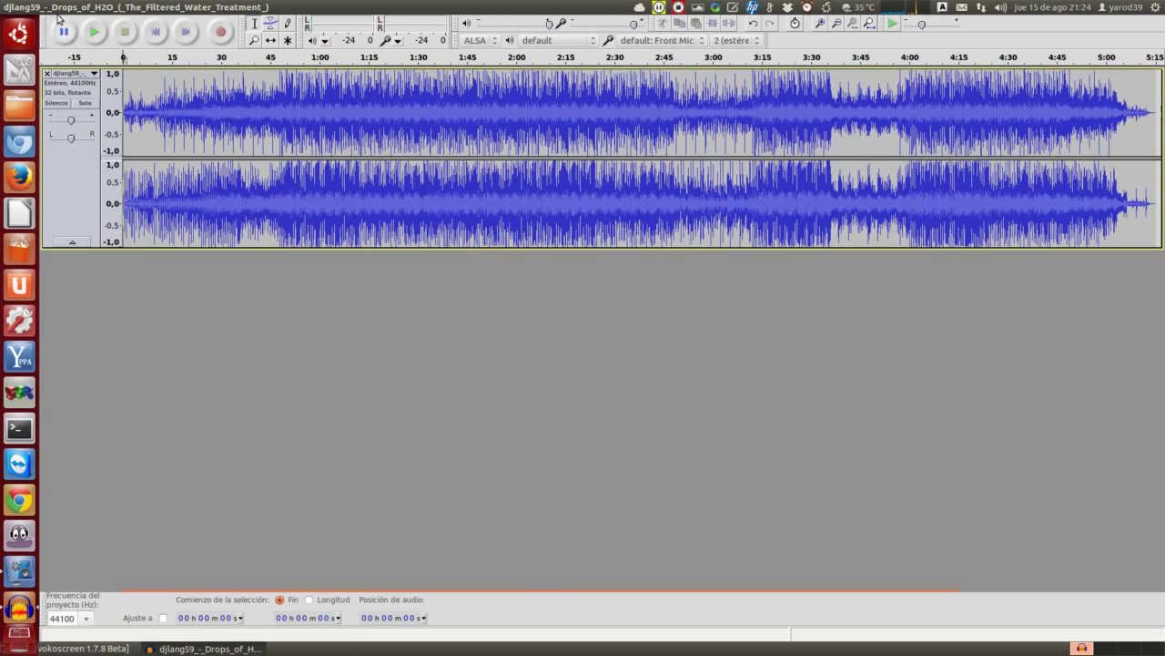
Step: Use Save Project As to save the project again under the same name in the Música folder
click(58, 7)
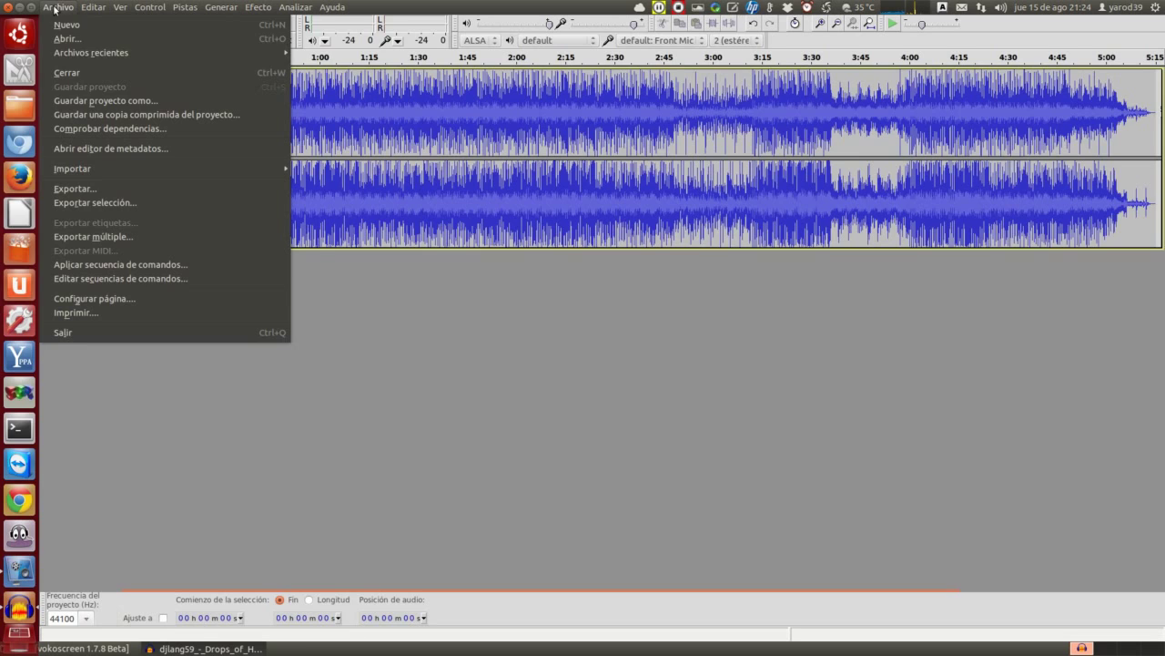
click(87, 104)
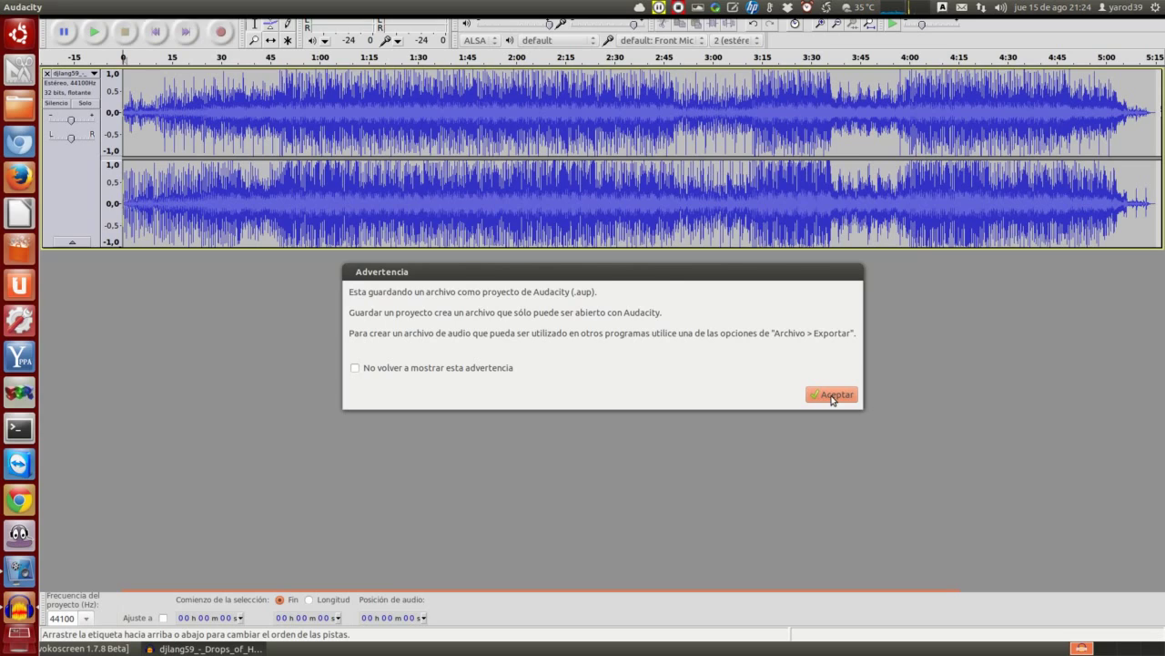
click(831, 396)
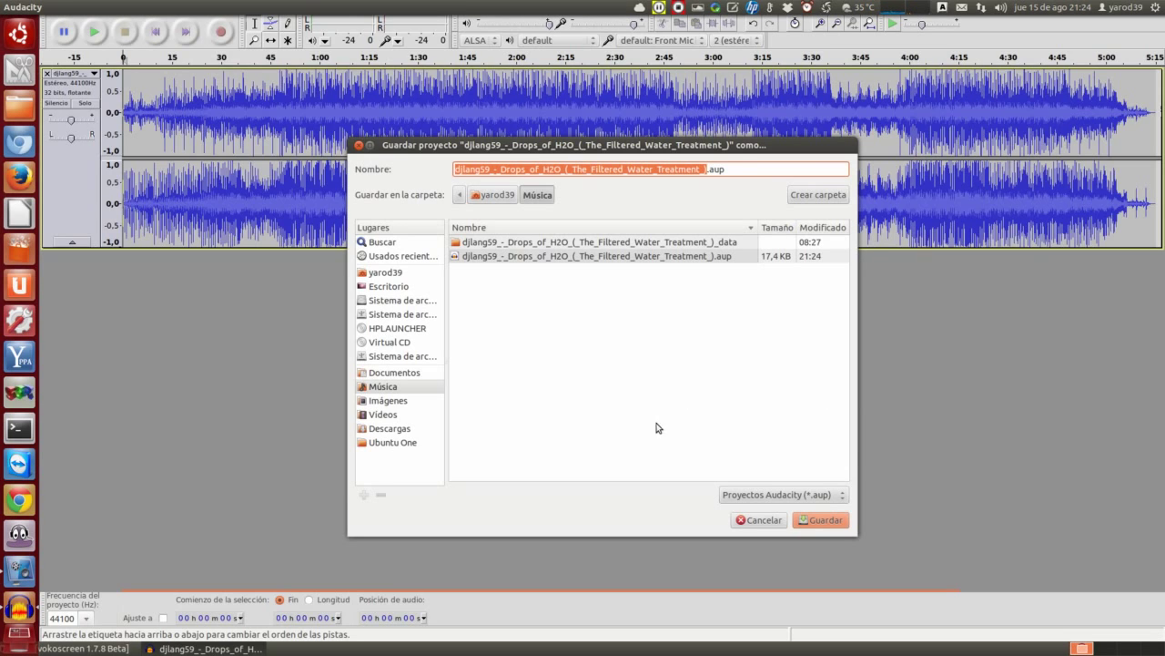
click(824, 520)
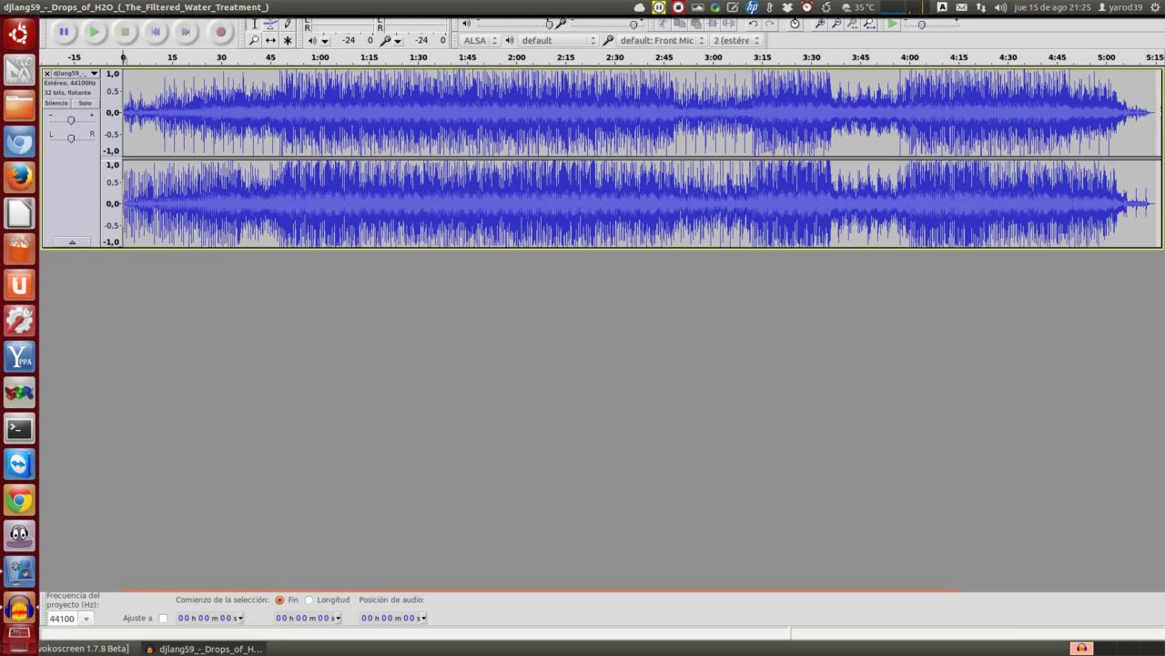
mouse_move(58, 5)
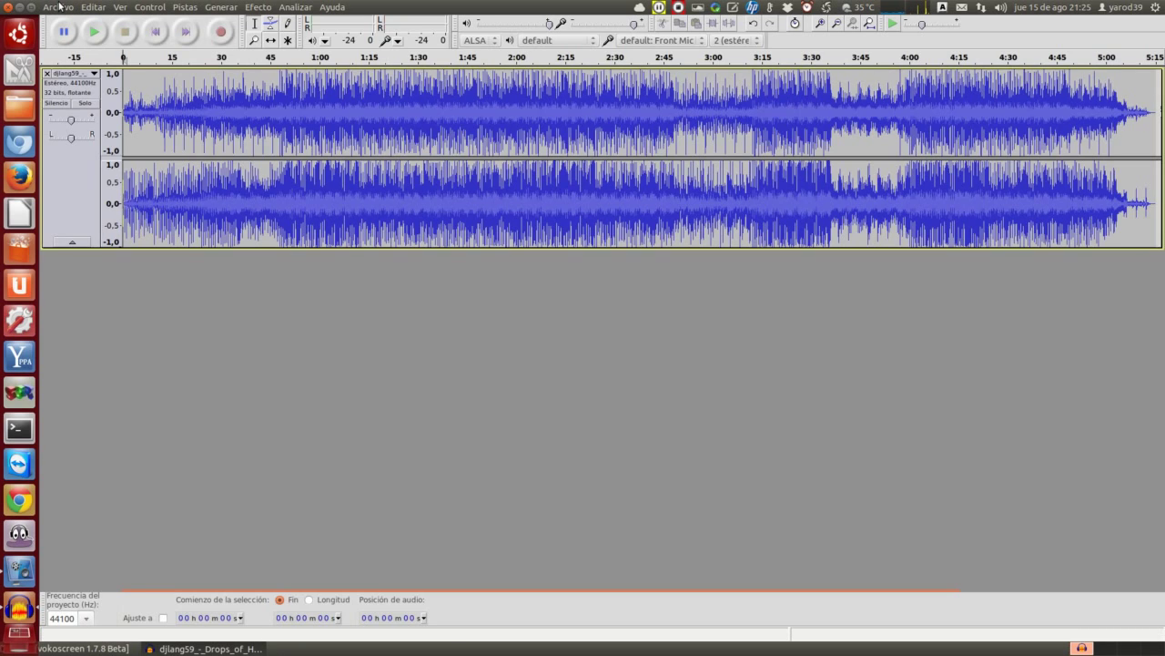
click(58, 6)
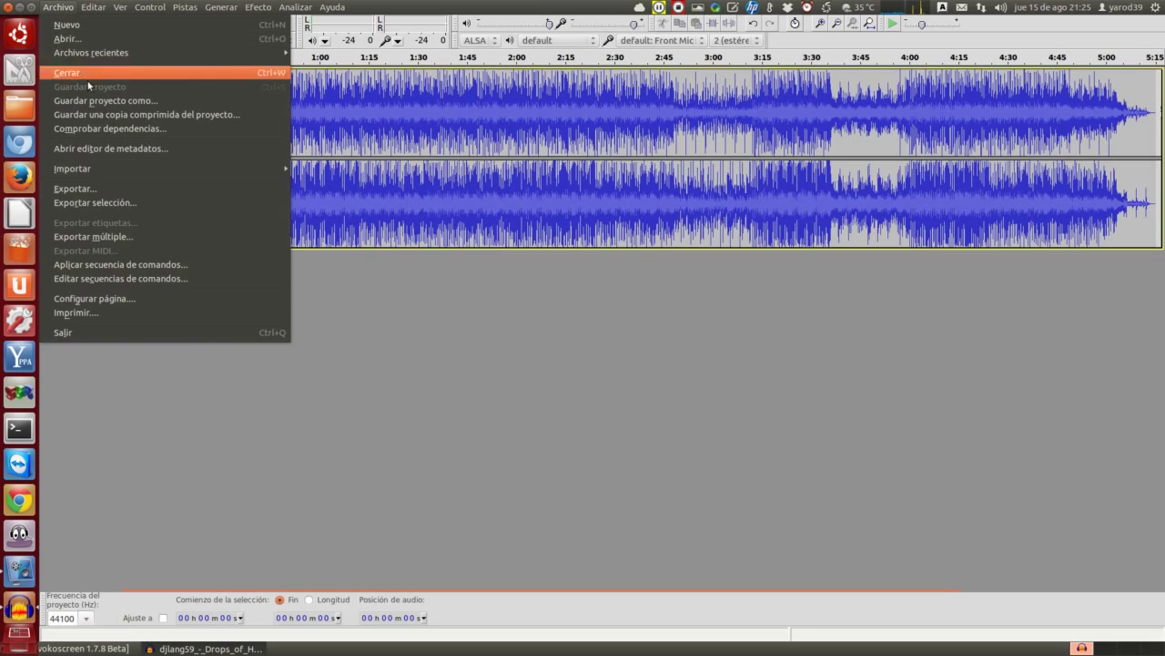
click(206, 392)
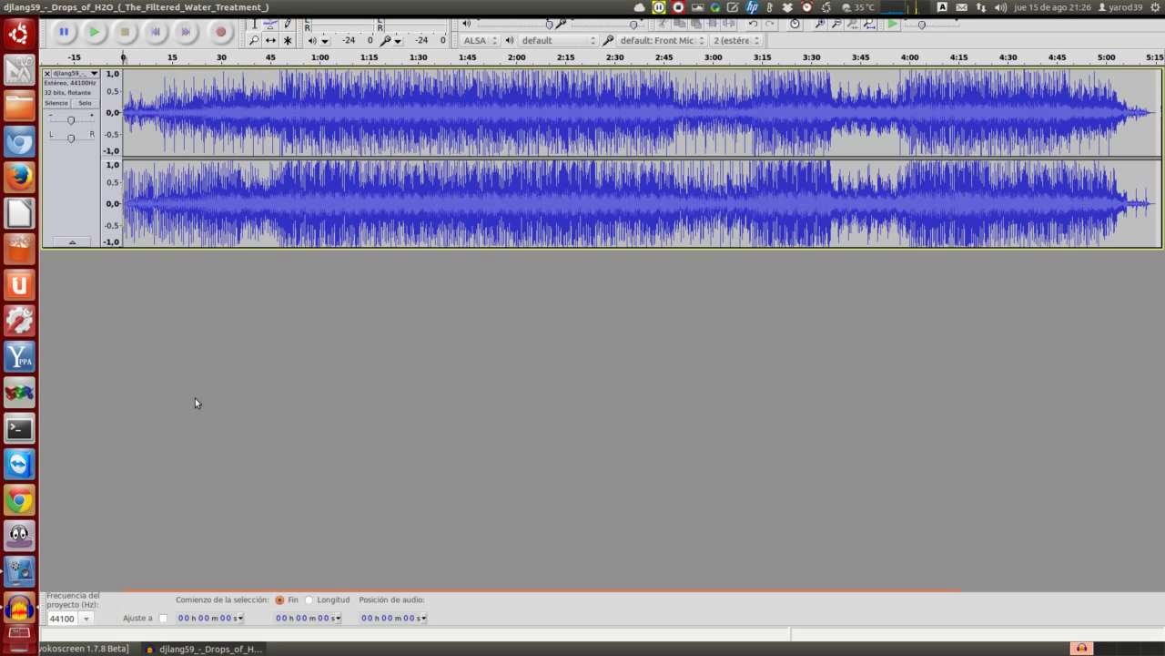
Step: Export the project as an MP3 under its current name in Música, overwriting the existing file and accepting the existing metadata
mouse_move(54, 8)
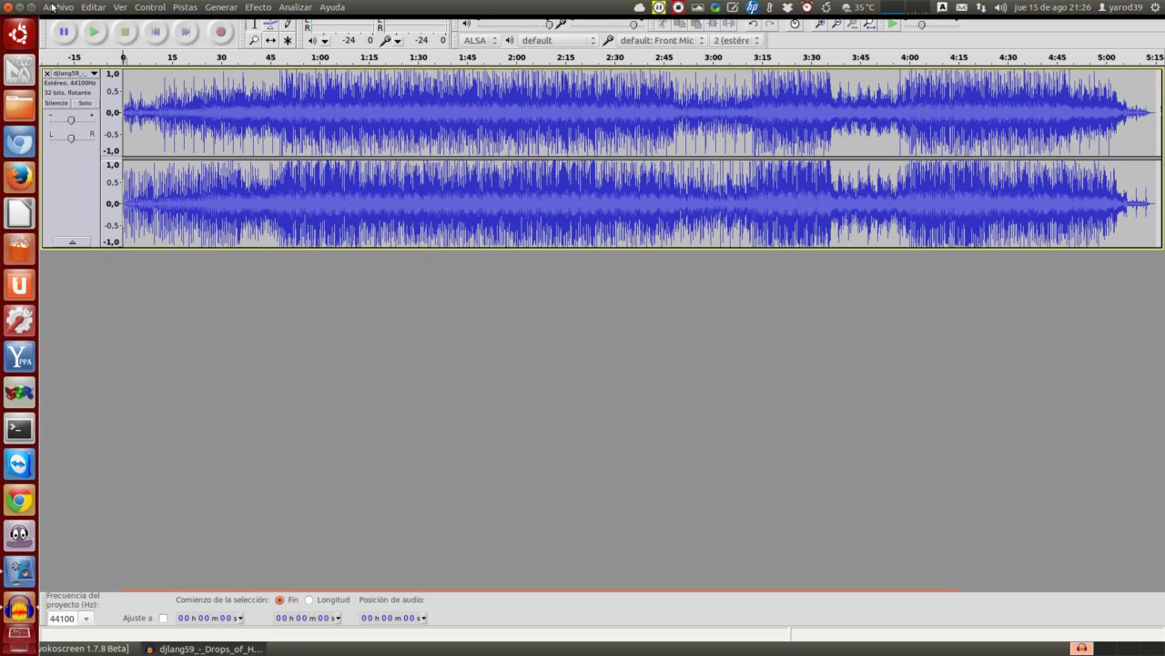
click(52, 9)
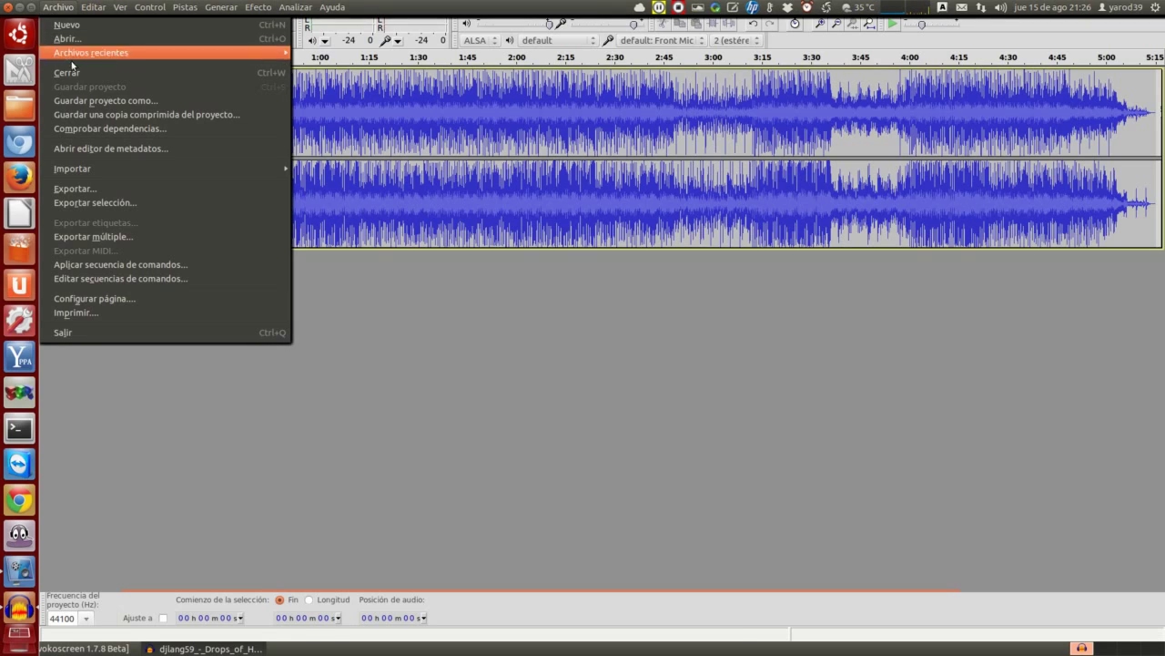
click(75, 190)
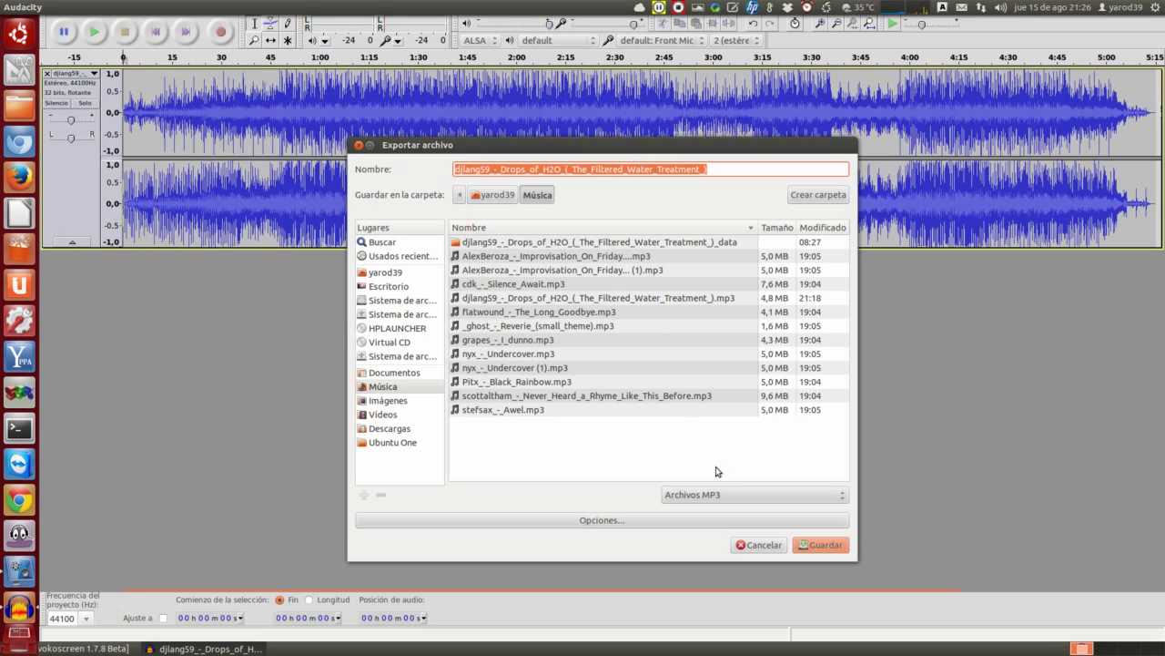
click(825, 548)
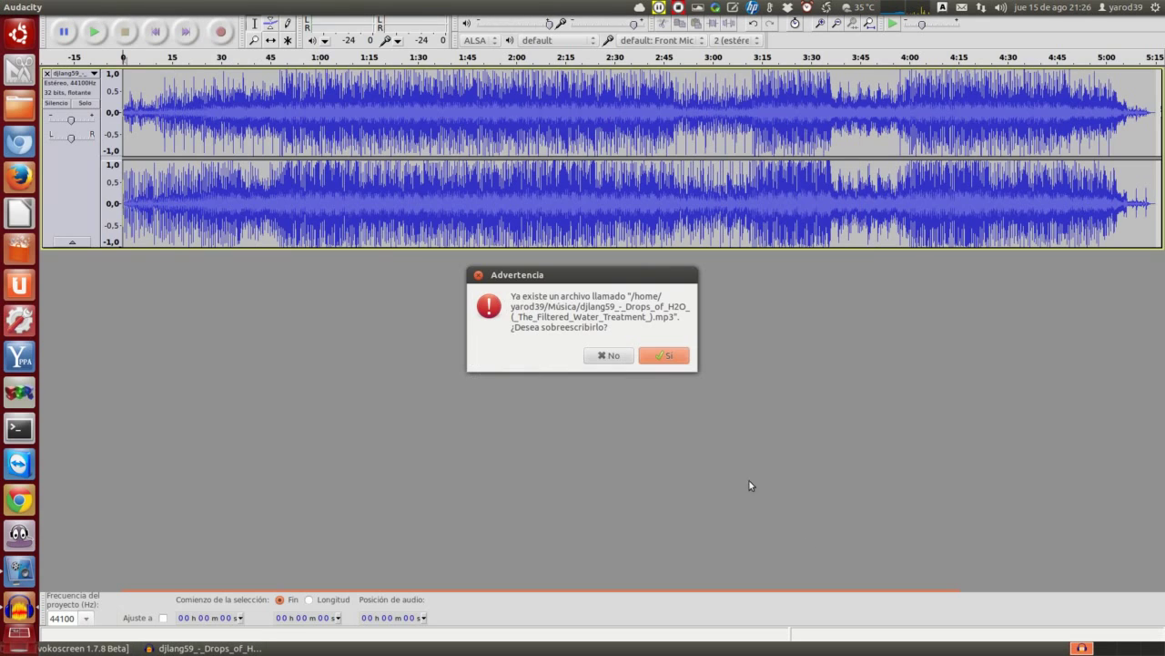
click(665, 348)
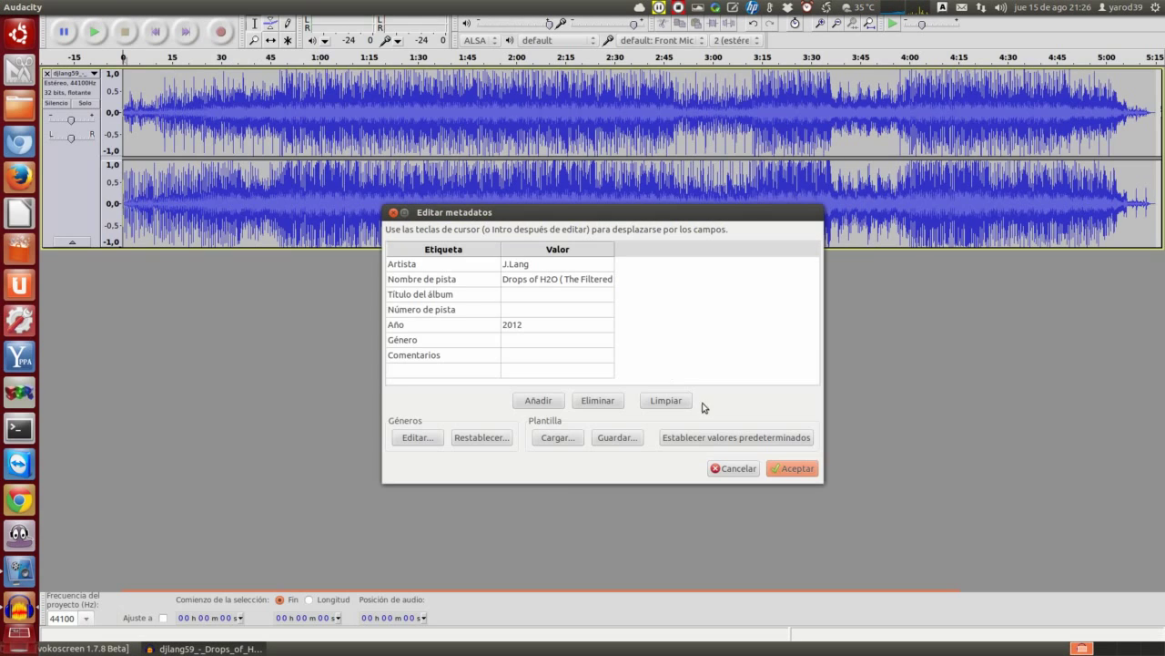
click(792, 468)
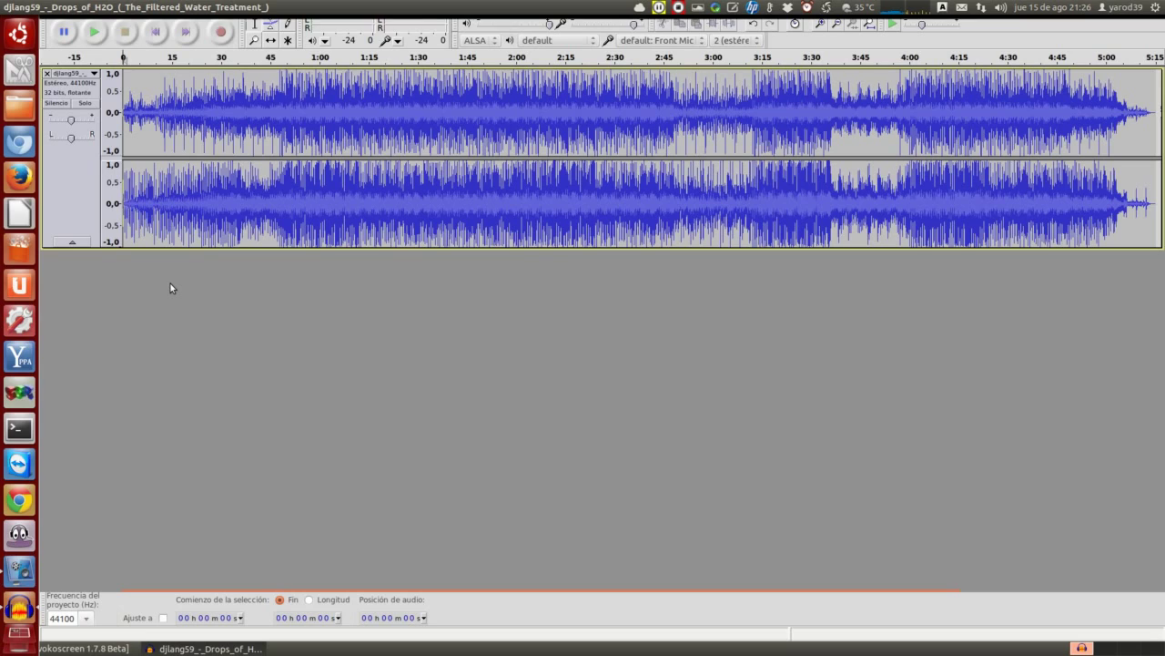
key(ctrl+F12)
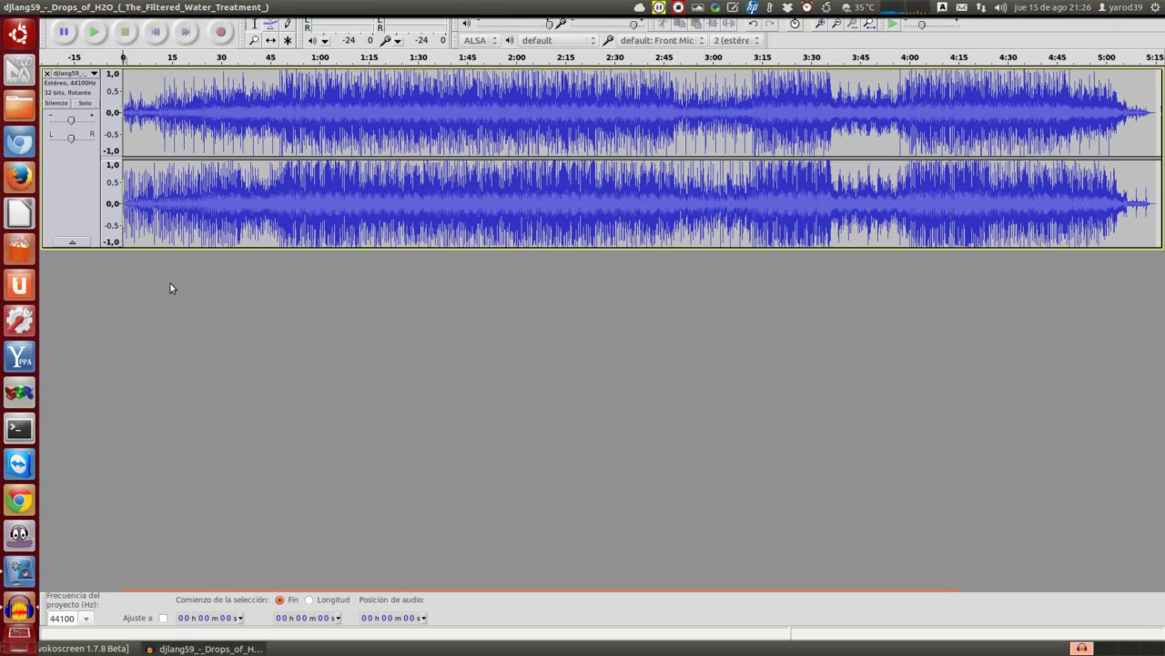
key(ctrl+F11)
key(ctrl+F10)
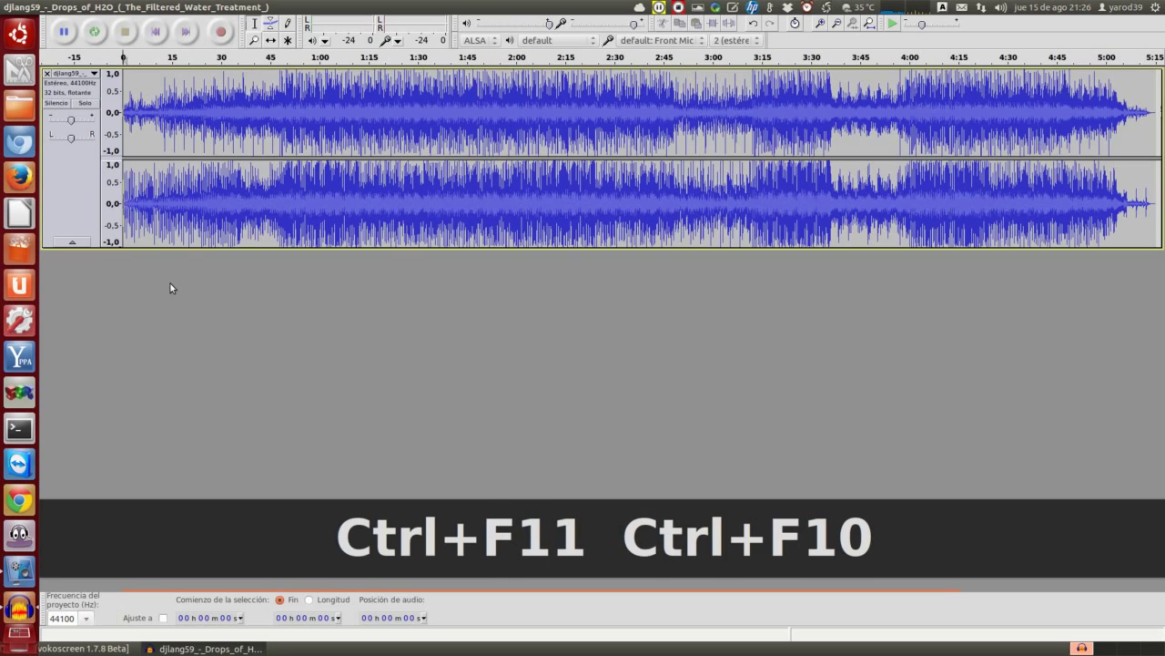
key(ctrl+F9)
key(ctrl+F10)
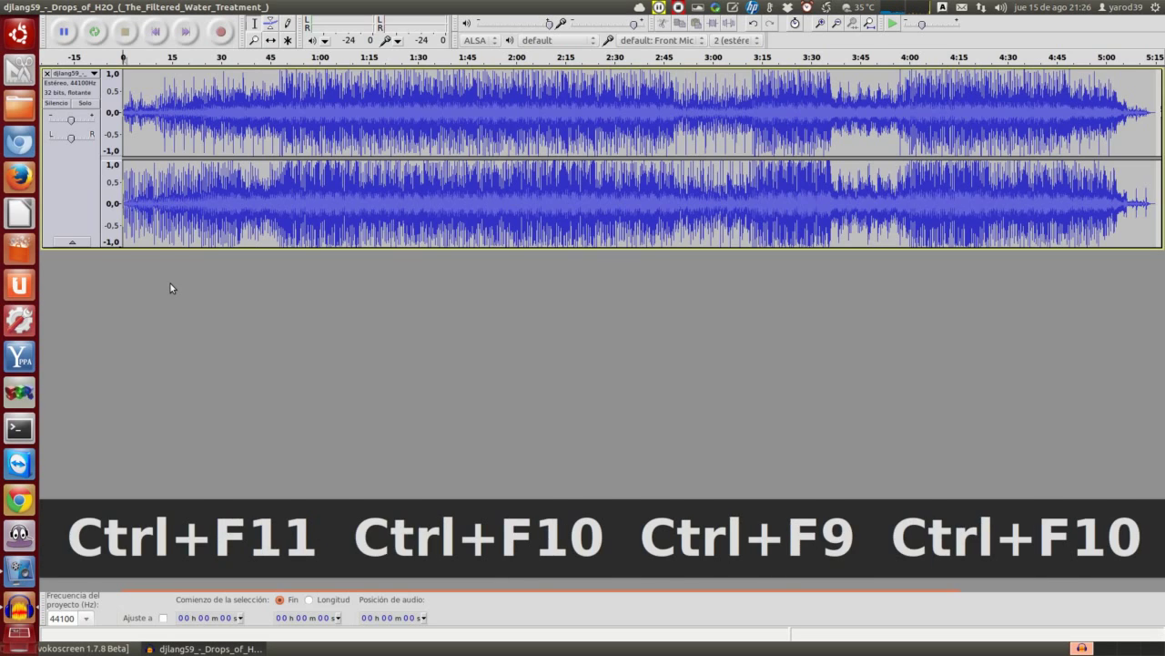
key(ctrl+F11)
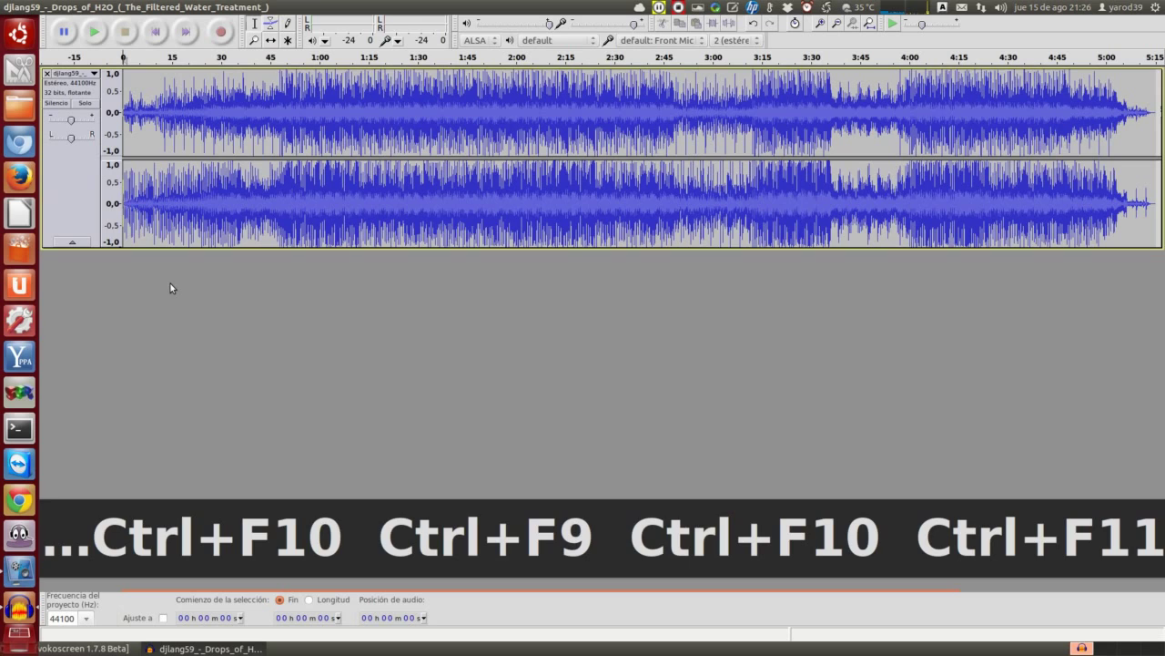